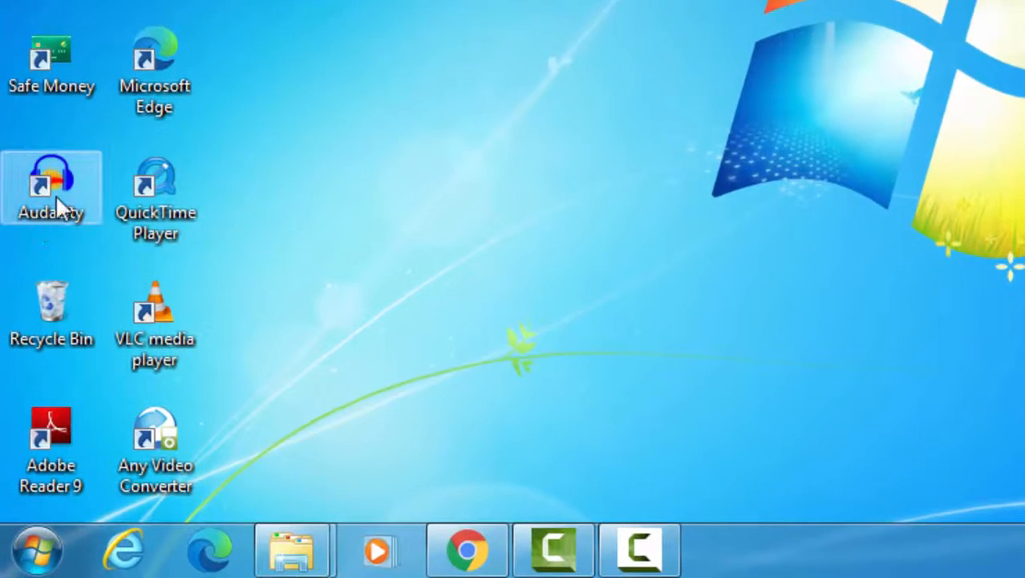
Launch Audacity and try to open the file audio_only1.m4a from the Desktop
double_click(54, 200)
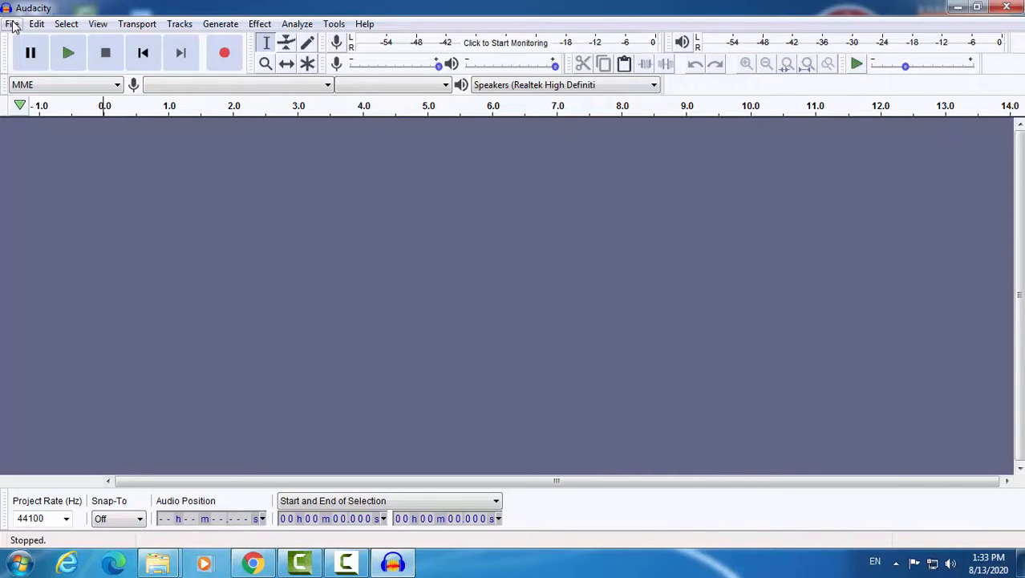
click(12, 25)
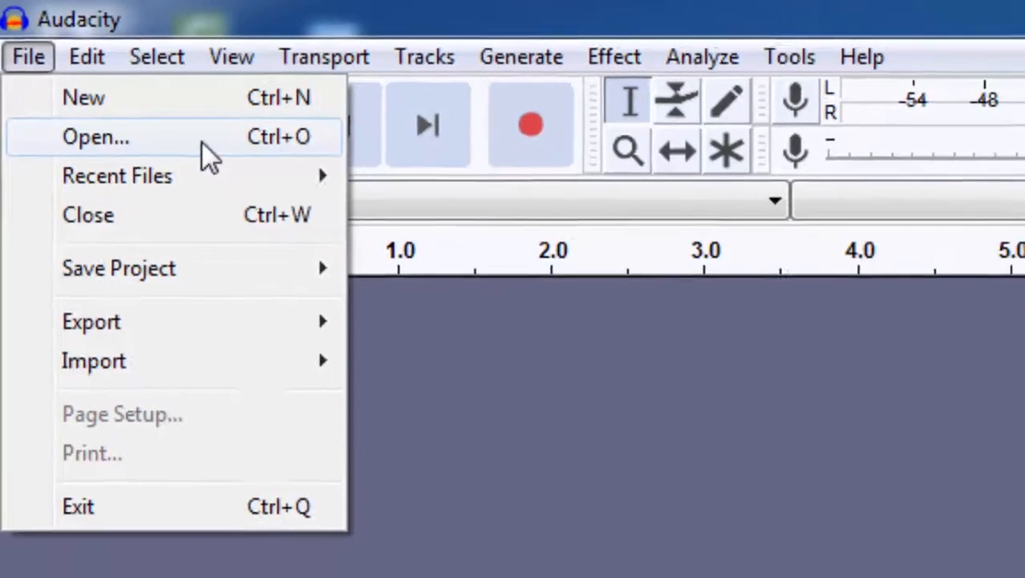
click(224, 160)
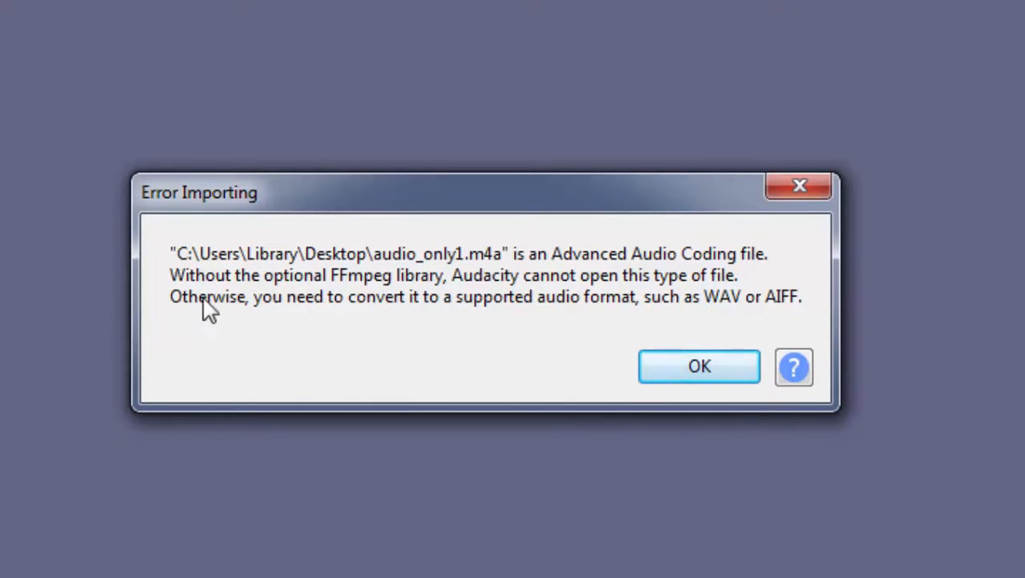
Request the FFmpeg import/export library download from Audacity's Libraries preferences
click(55, 38)
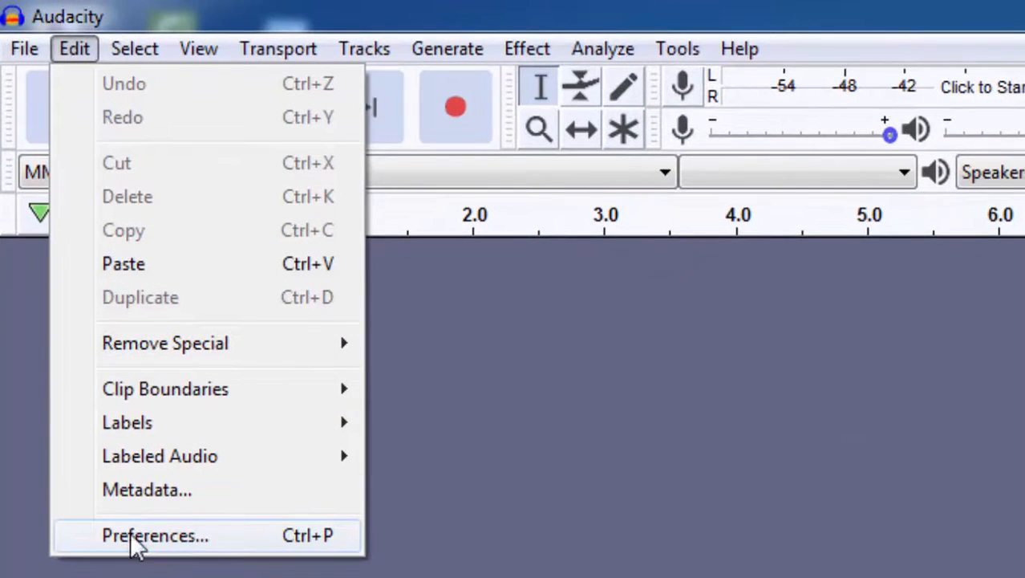
click(211, 529)
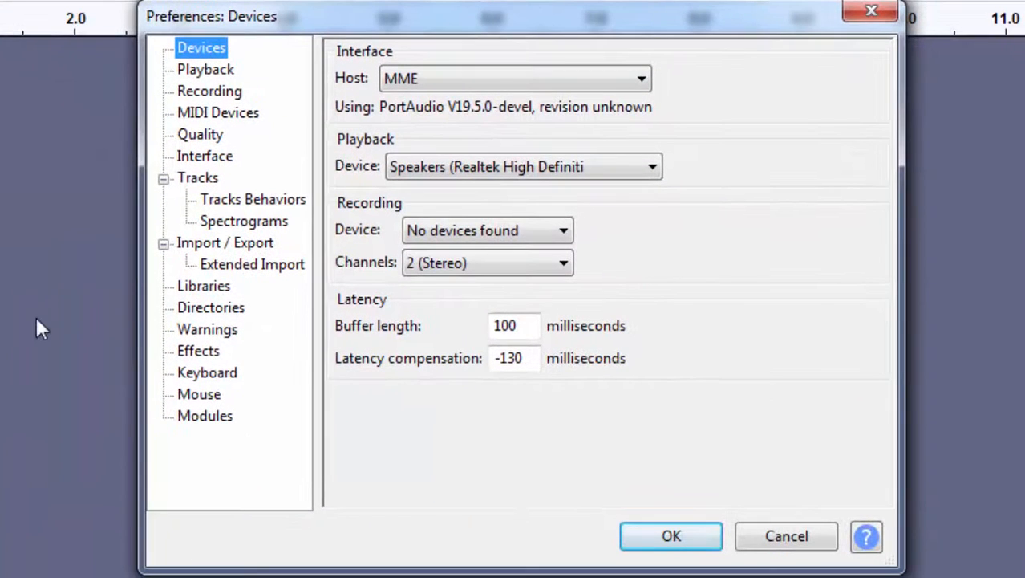
click(208, 294)
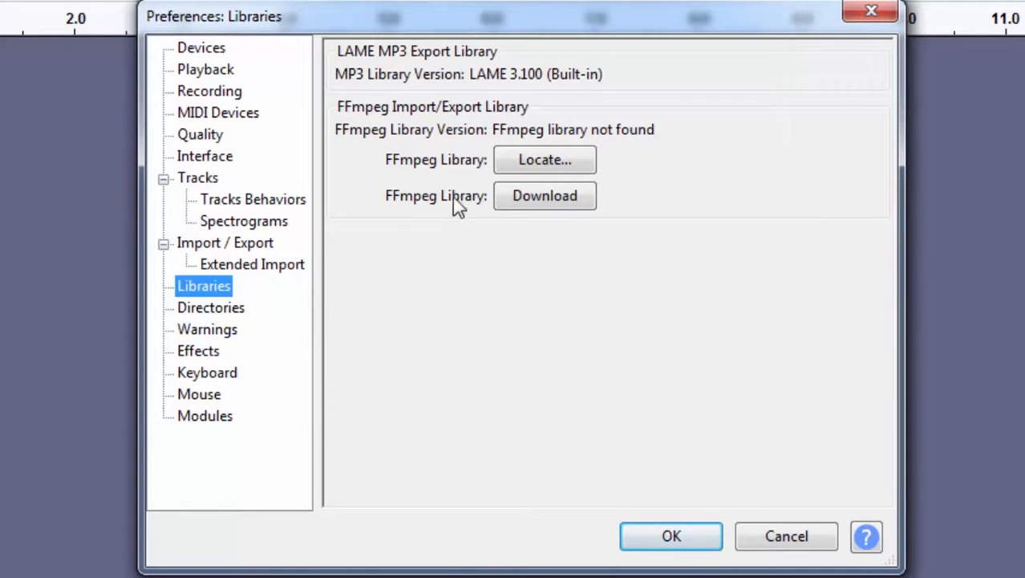
click(542, 200)
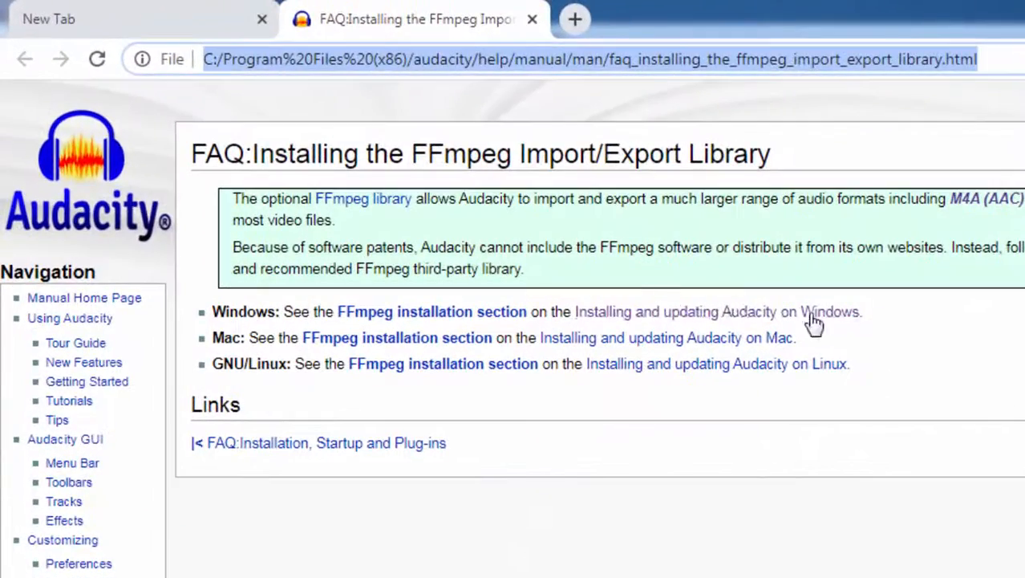
Follow the Windows FFmpeg installation instructions to the external download page and download ffmpeg-win-2.2.2.exe
click(552, 208)
click(360, 433)
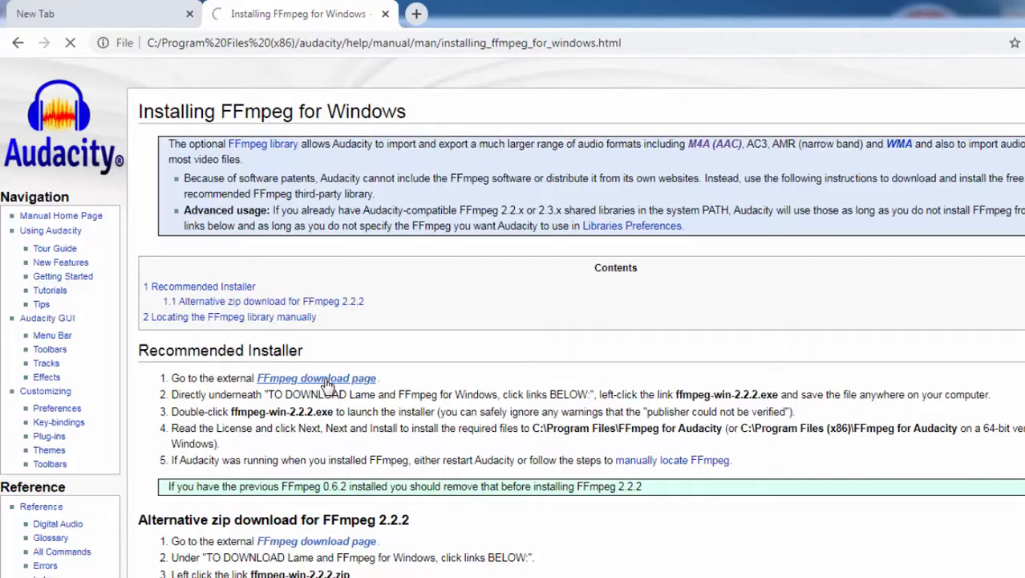
scroll(311, 389, down, 2)
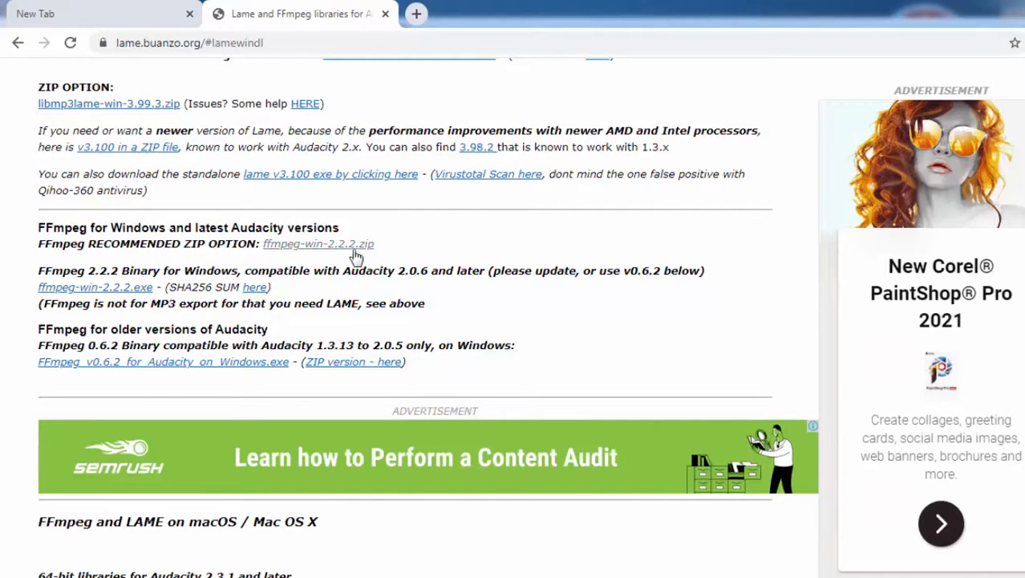
drag(35, 229, 251, 246)
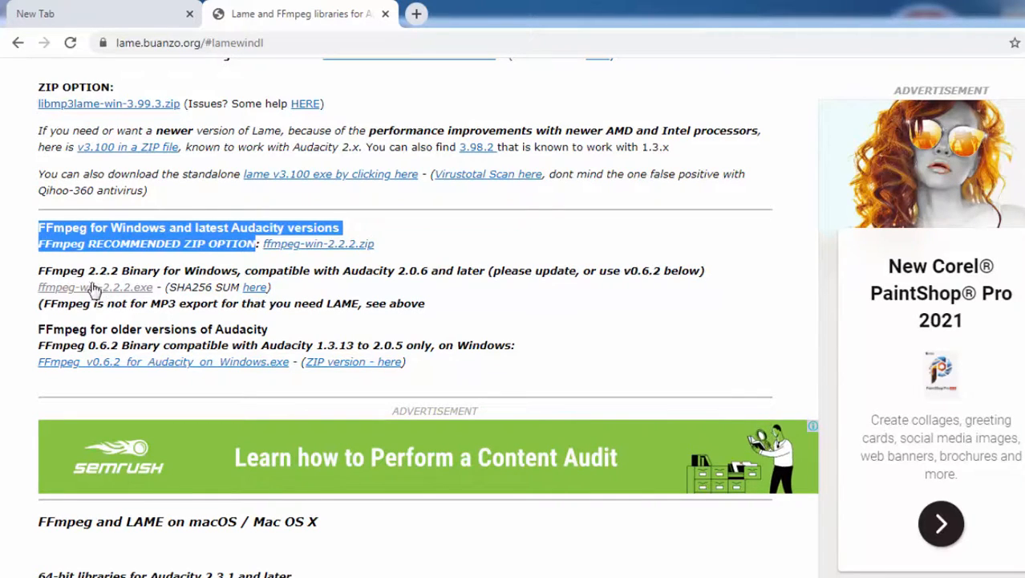
drag(37, 272, 707, 275)
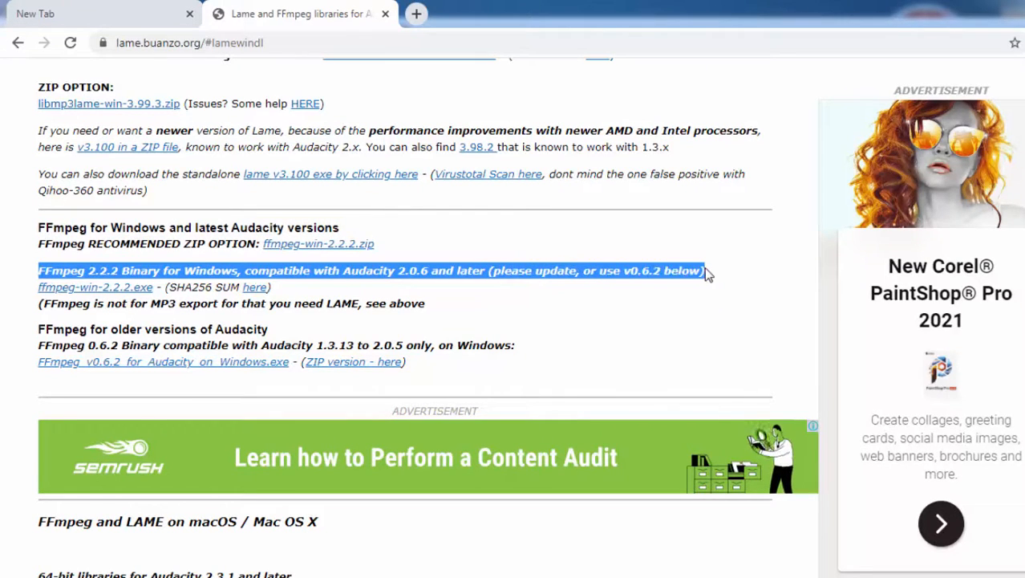
click(90, 287)
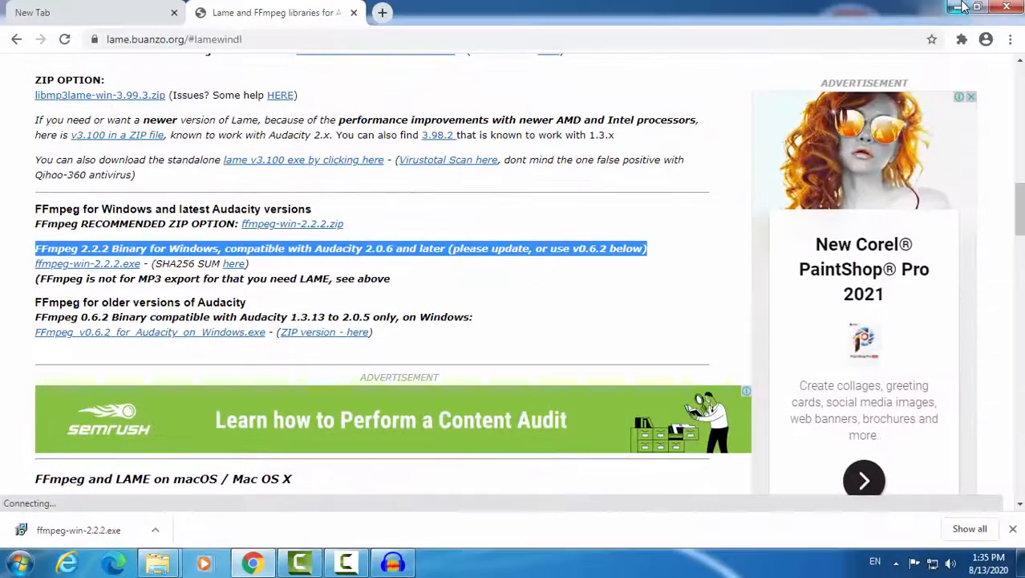
Return to Audacity to close its preferences, then switch to Chrome and show the downloaded ffmpeg-win-2.2.2.exe in its folder
click(959, 8)
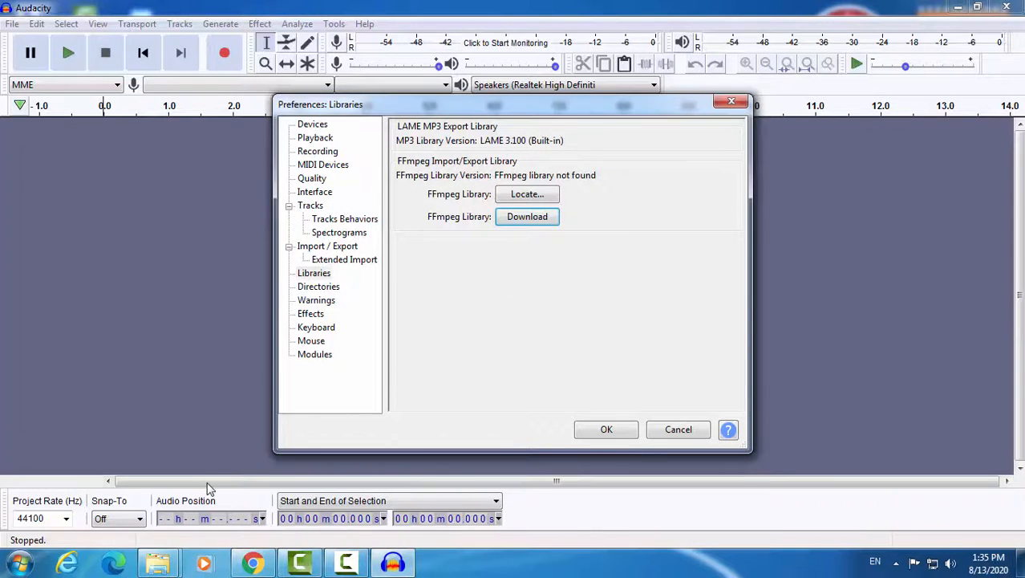
click(610, 431)
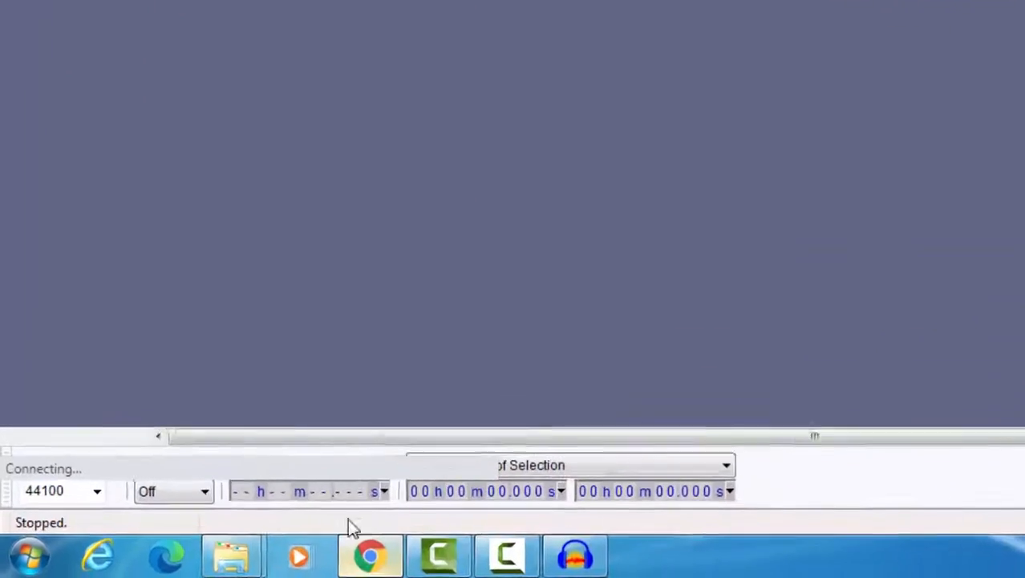
click(252, 563)
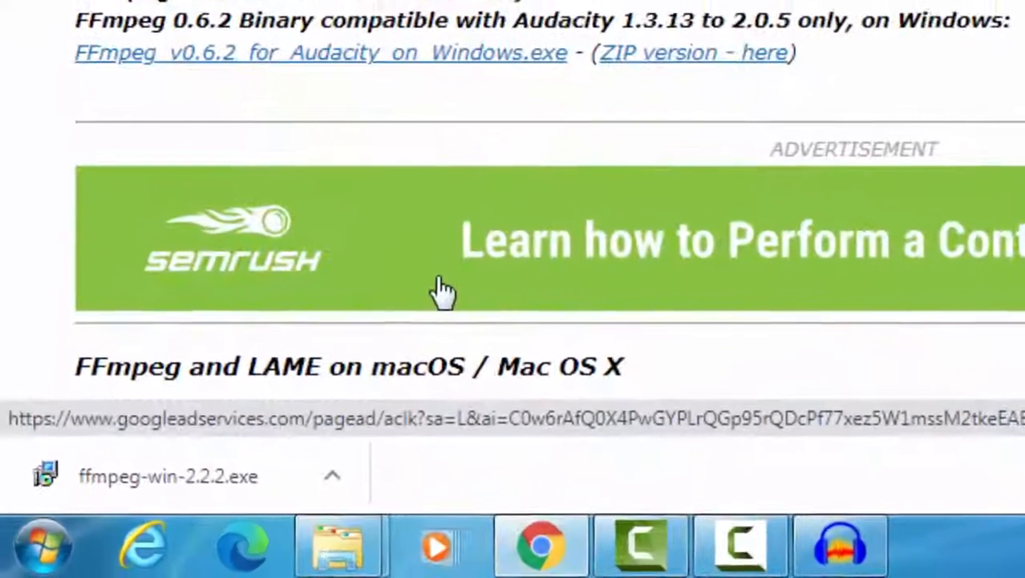
click(325, 477)
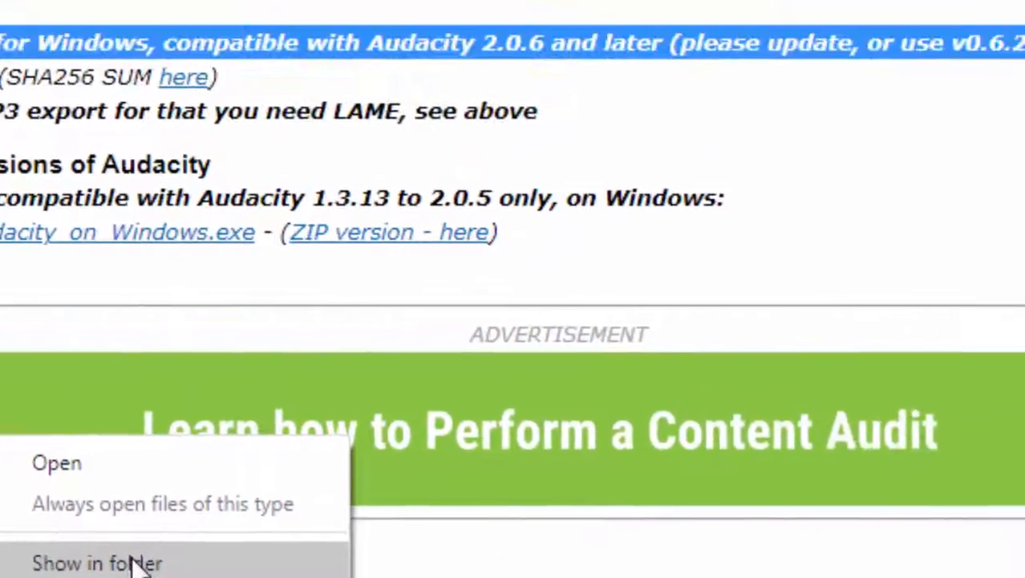
click(462, 359)
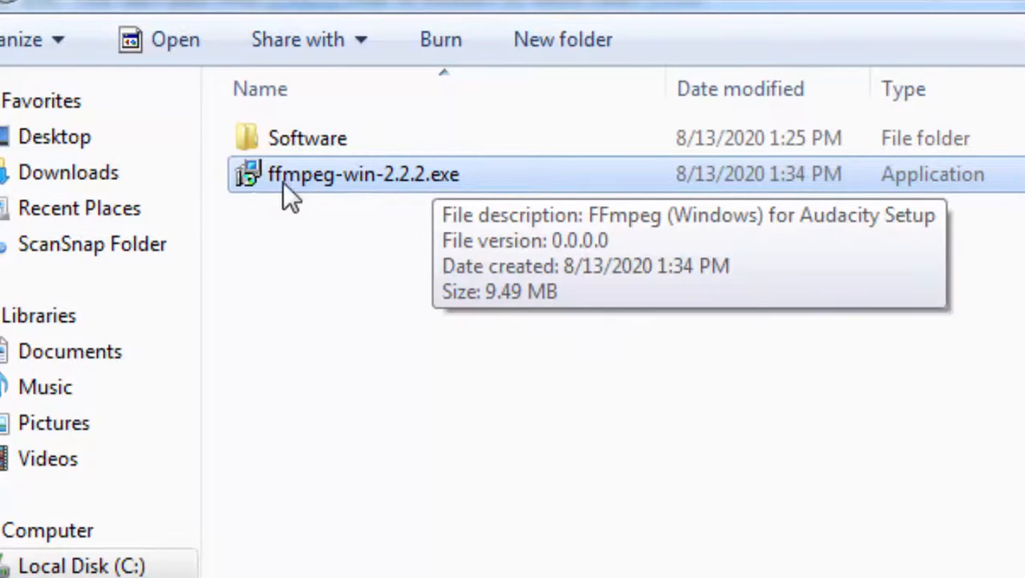
Run the ffmpeg-win-2.2.2.exe installer despite its unverified publisher, using English as the setup language
double_click(386, 173)
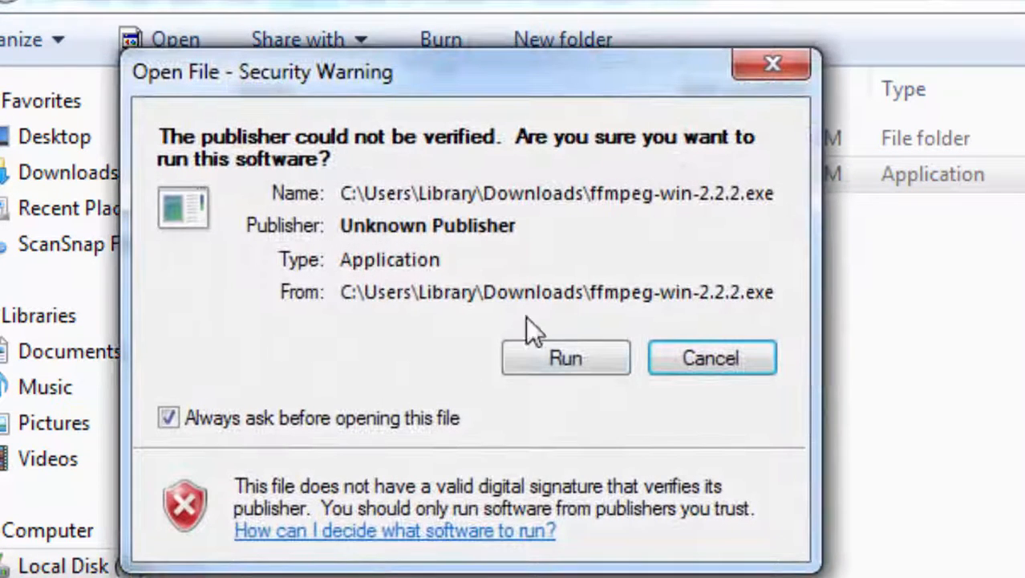
click(553, 359)
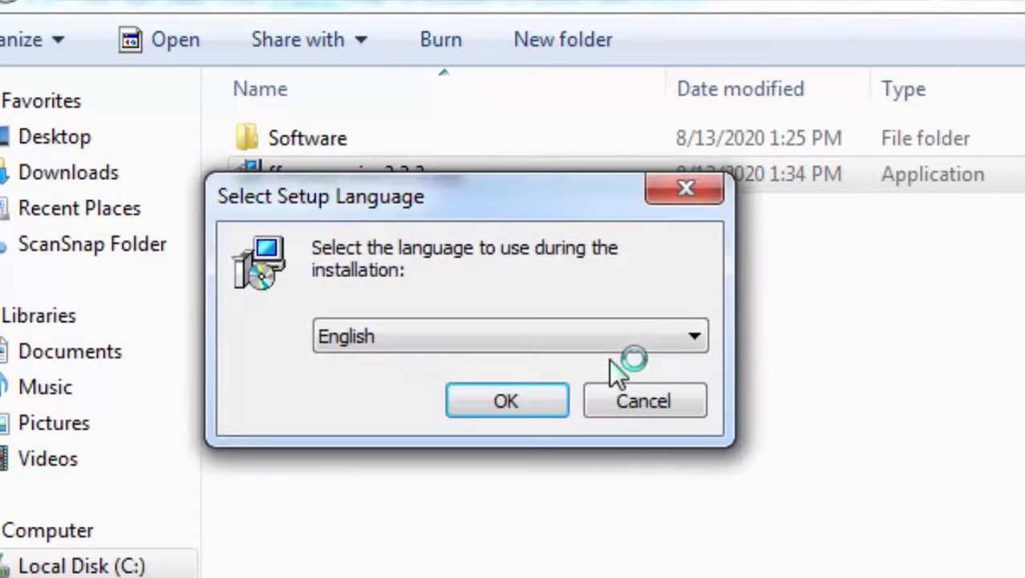
click(513, 393)
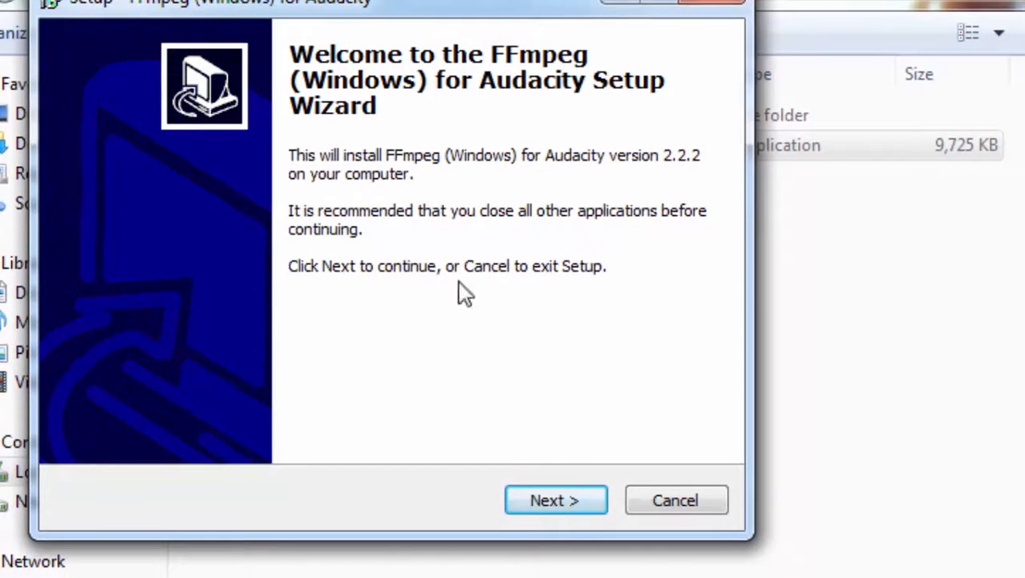
Install FFmpeg for Audacity into the existing folder C:\Program Files (x86)\FFmpeg for Audacity and finish the setup
click(551, 507)
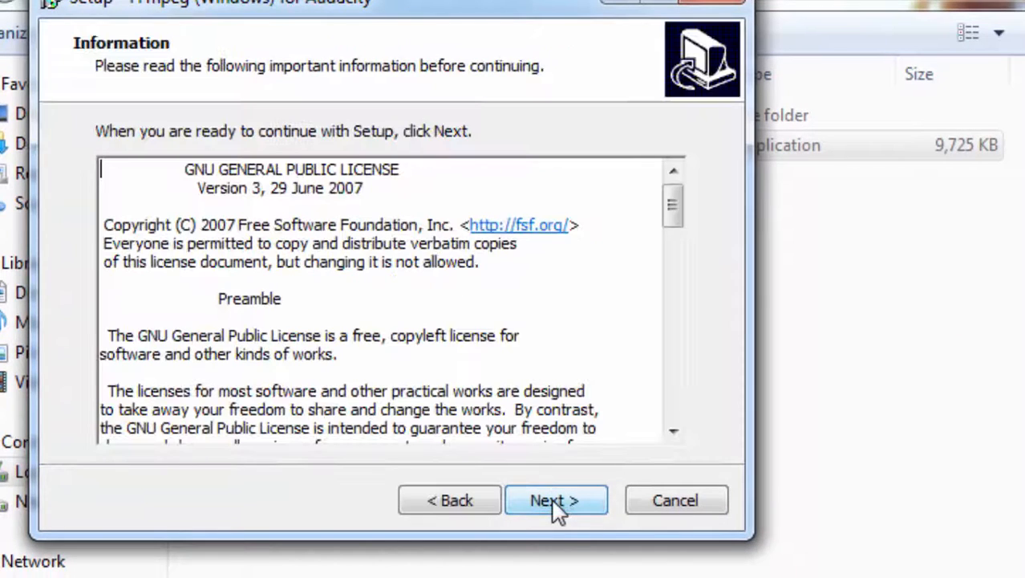
click(559, 503)
click(559, 507)
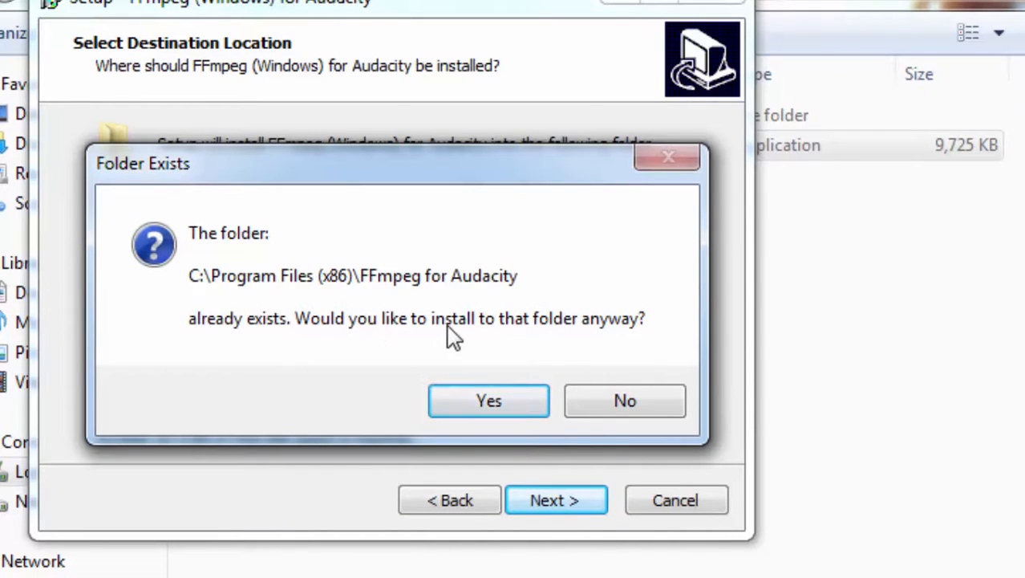
click(491, 407)
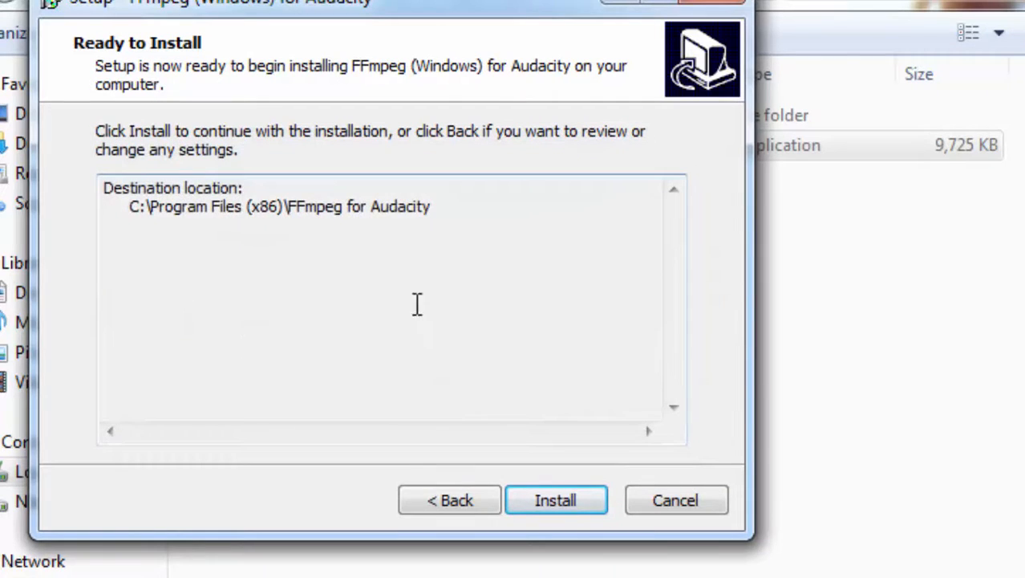
click(575, 509)
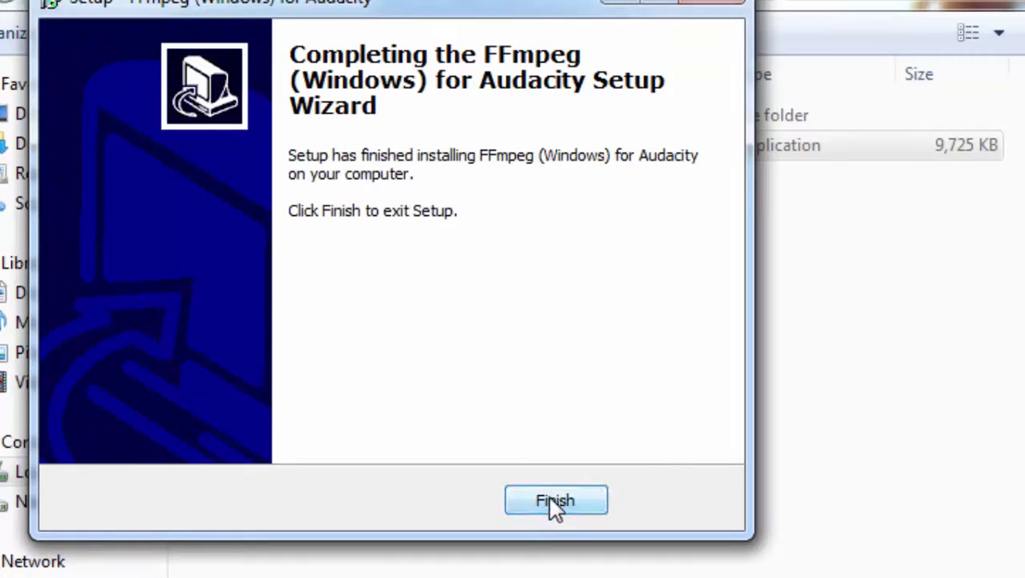
click(555, 500)
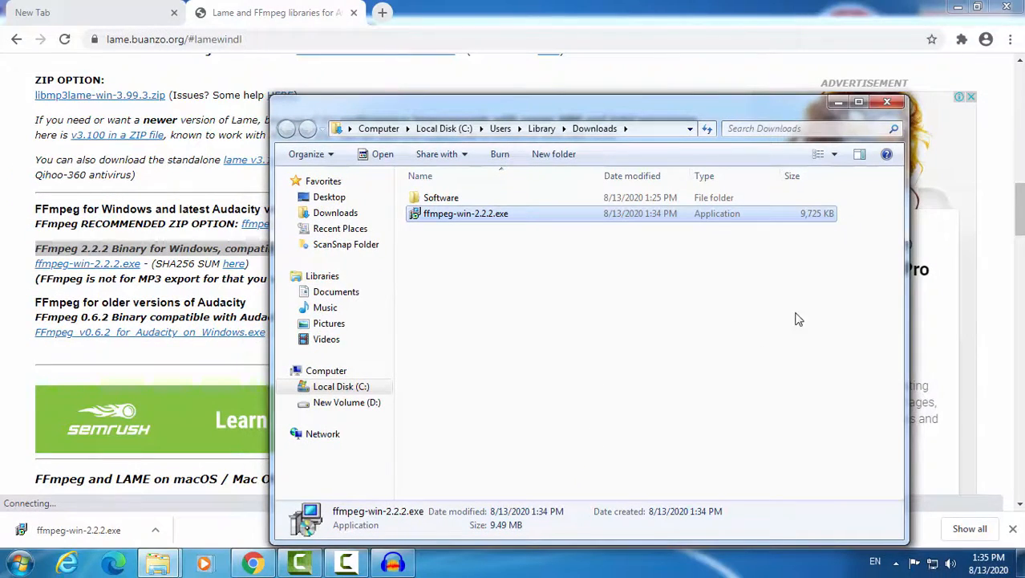
Switch back to Audacity and manually set its FFmpeg library location to C:\Program Files (x86)\FFmpeg for Audacity\avformat-55.dll in the preferences
click(839, 102)
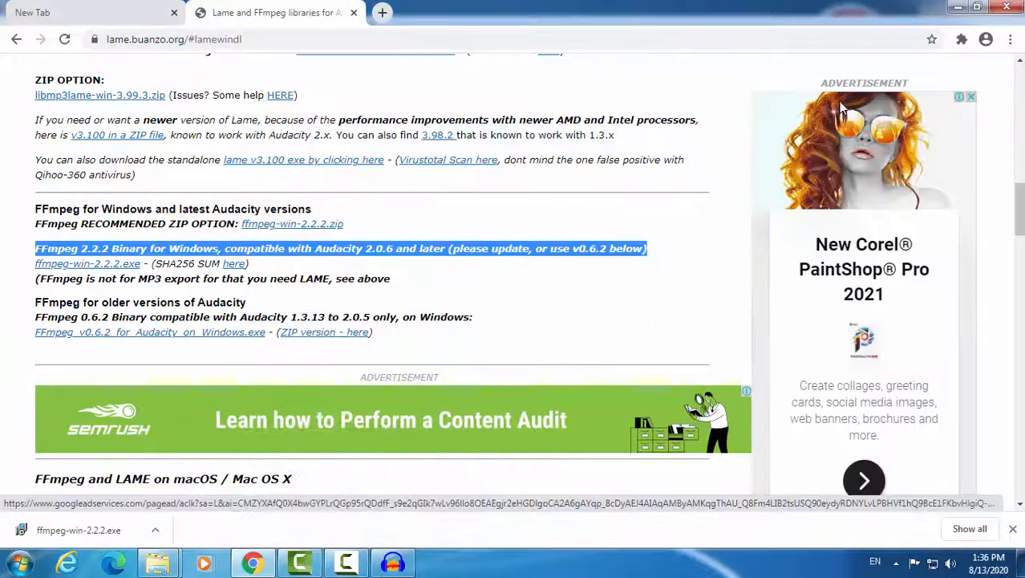
click(952, 11)
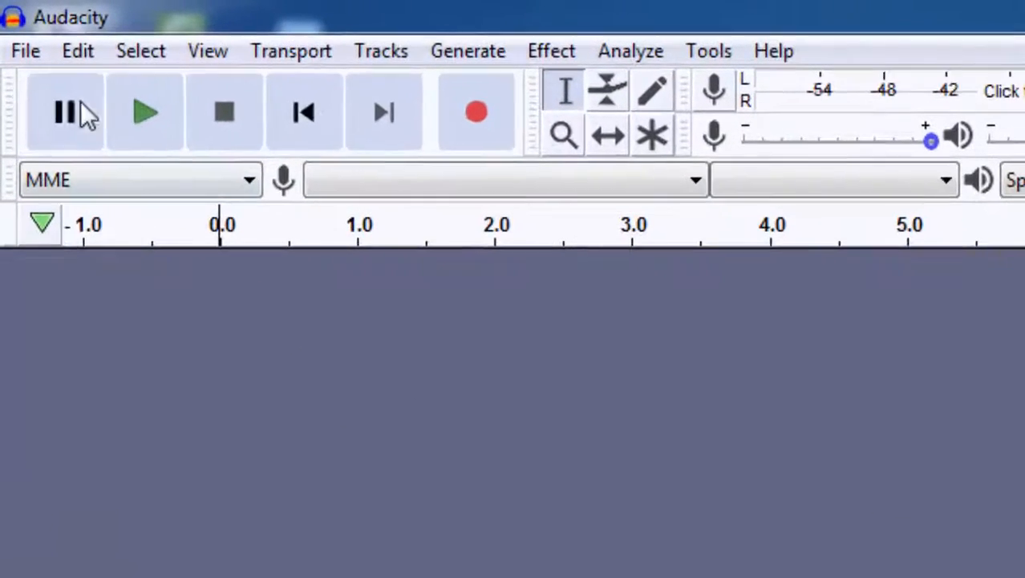
click(74, 50)
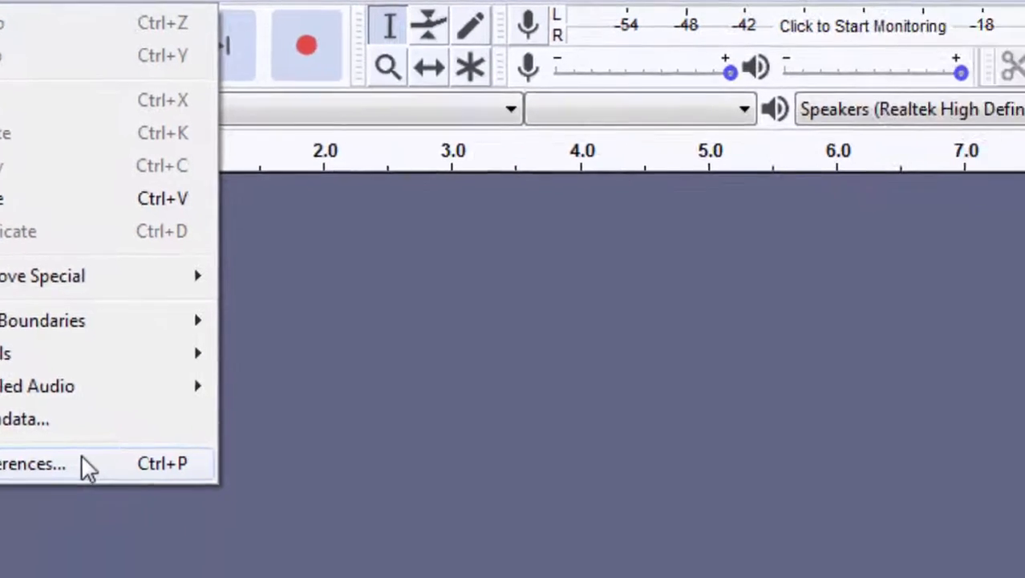
click(277, 562)
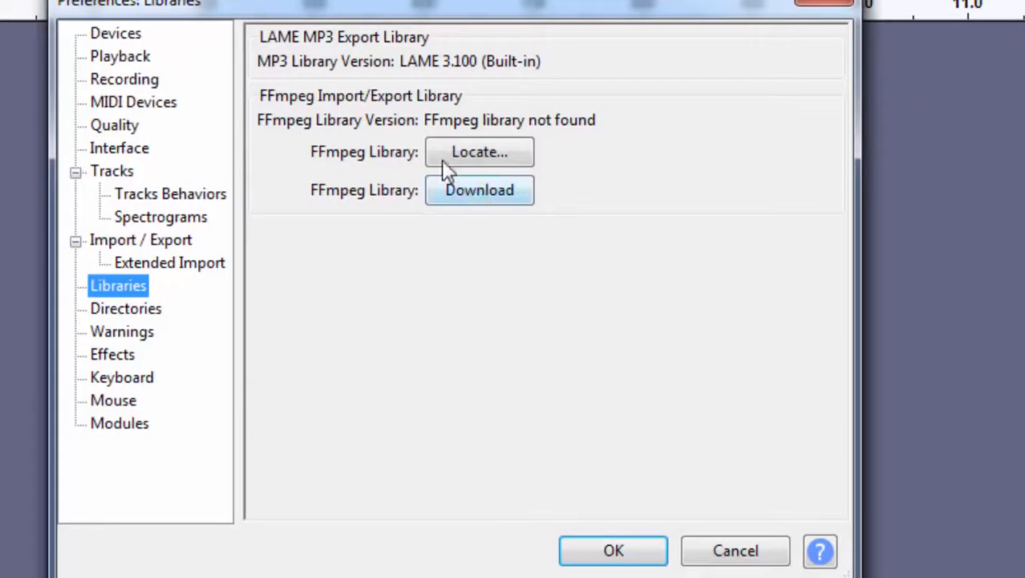
click(462, 153)
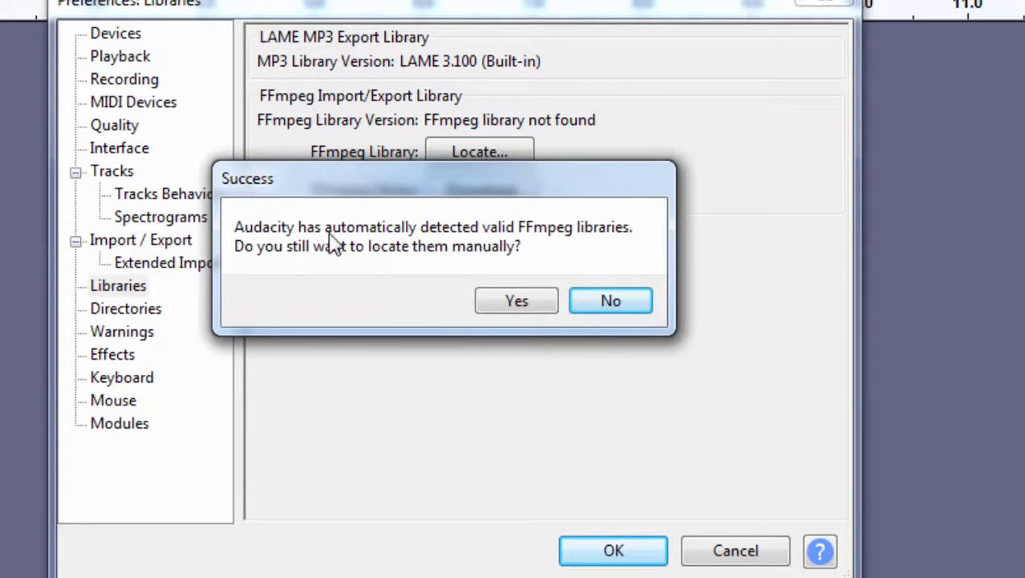
click(519, 304)
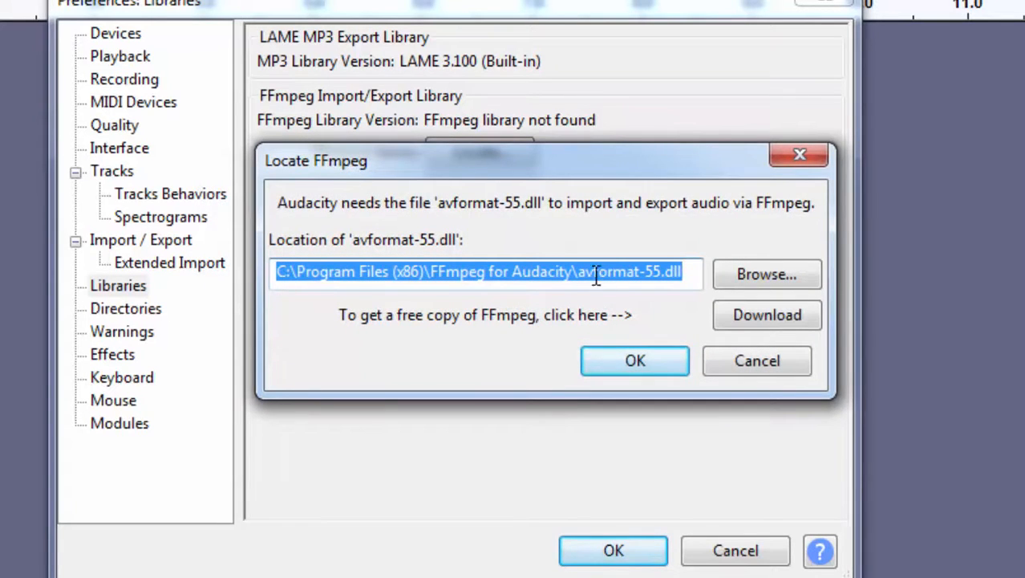
drag(699, 274, 265, 273)
click(646, 357)
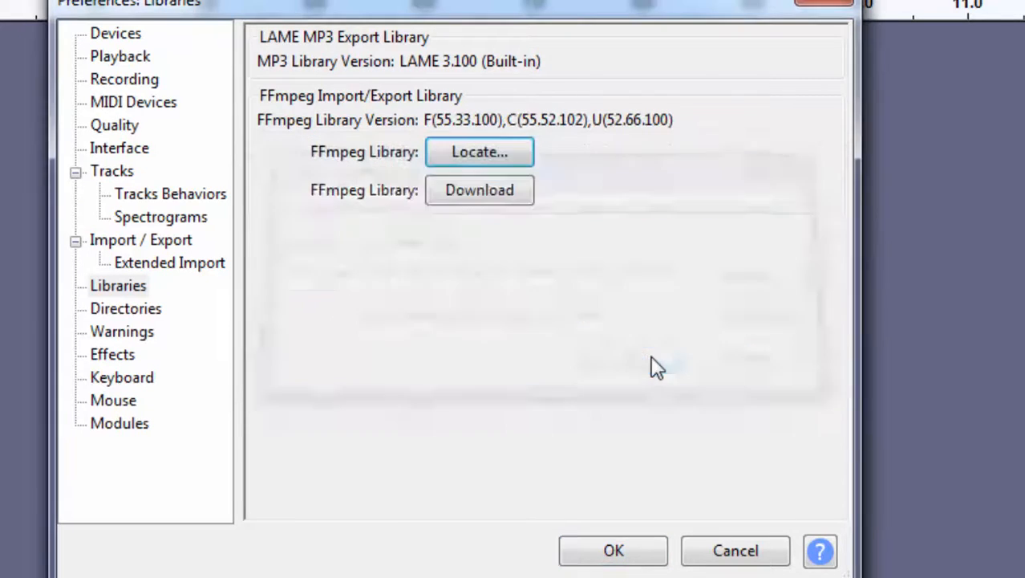
click(610, 554)
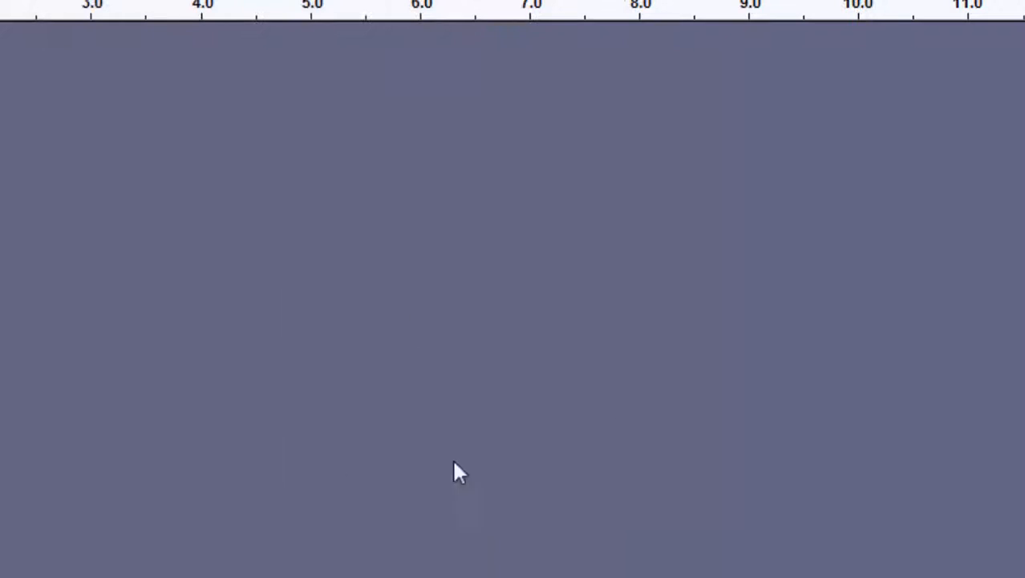
Open audio_only1.m4a from the Desktop in Audacity
click(20, 40)
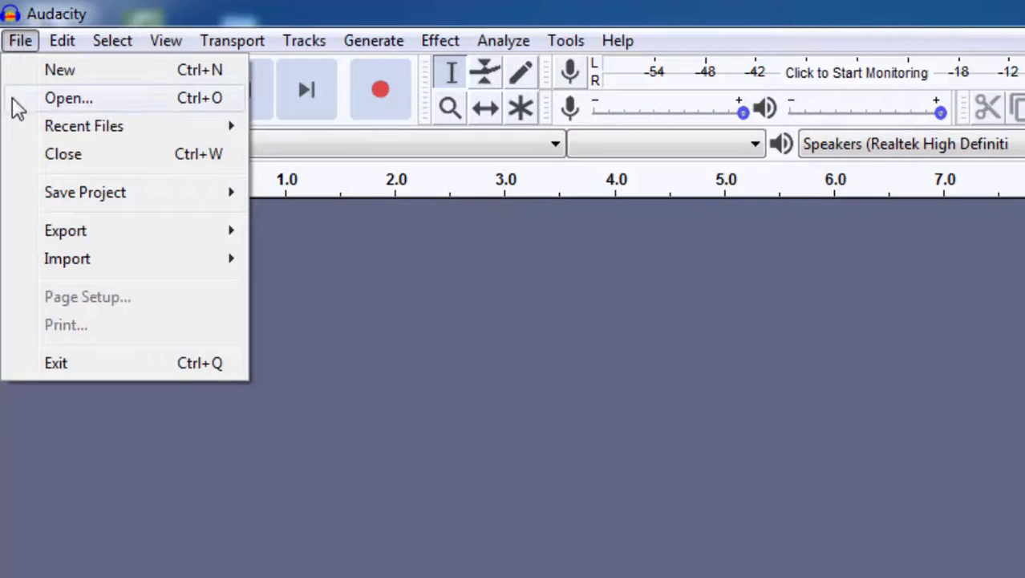
click(84, 99)
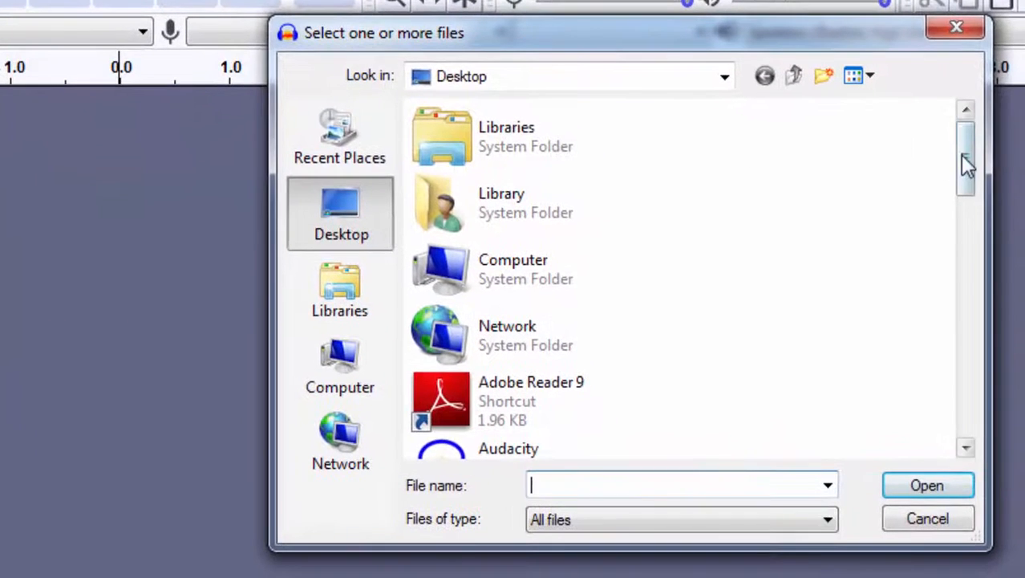
drag(1005, 247, 1009, 411)
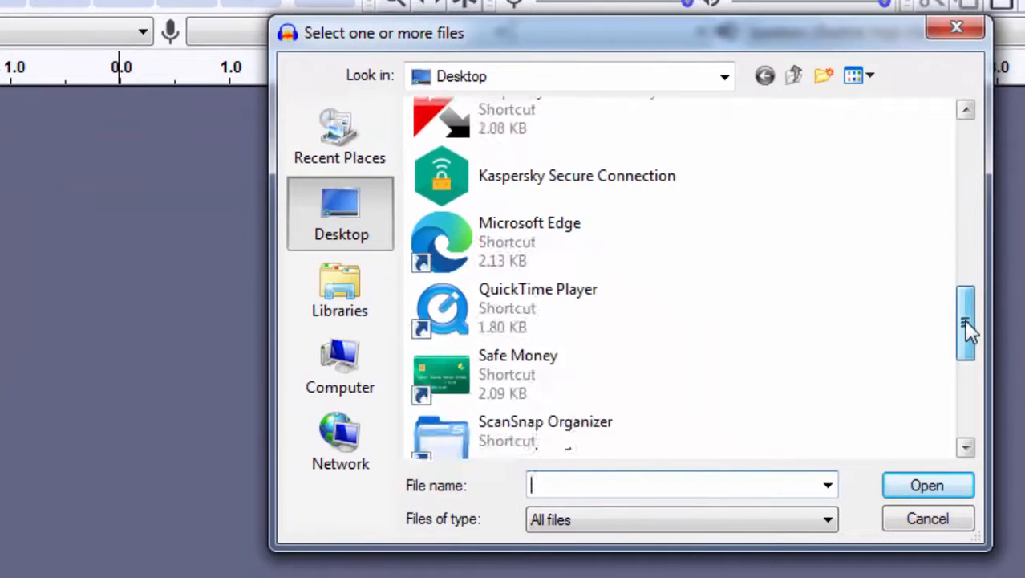
drag(967, 329, 966, 389)
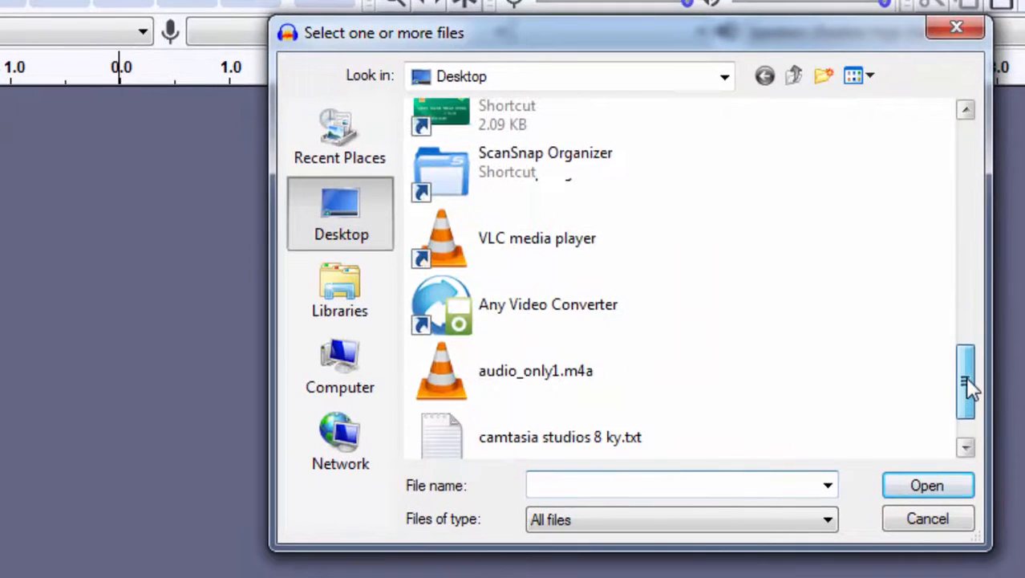
click(546, 365)
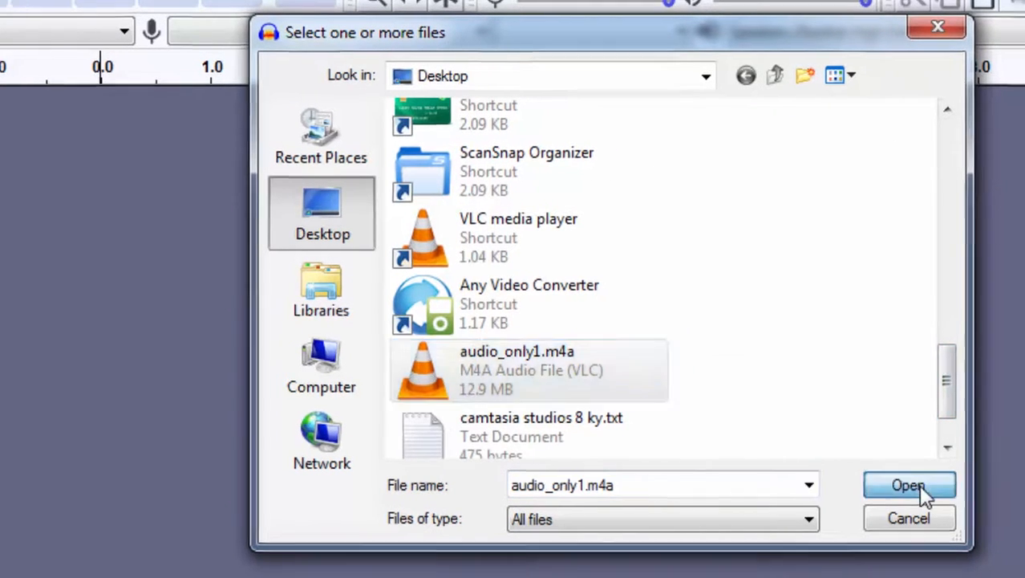
click(929, 487)
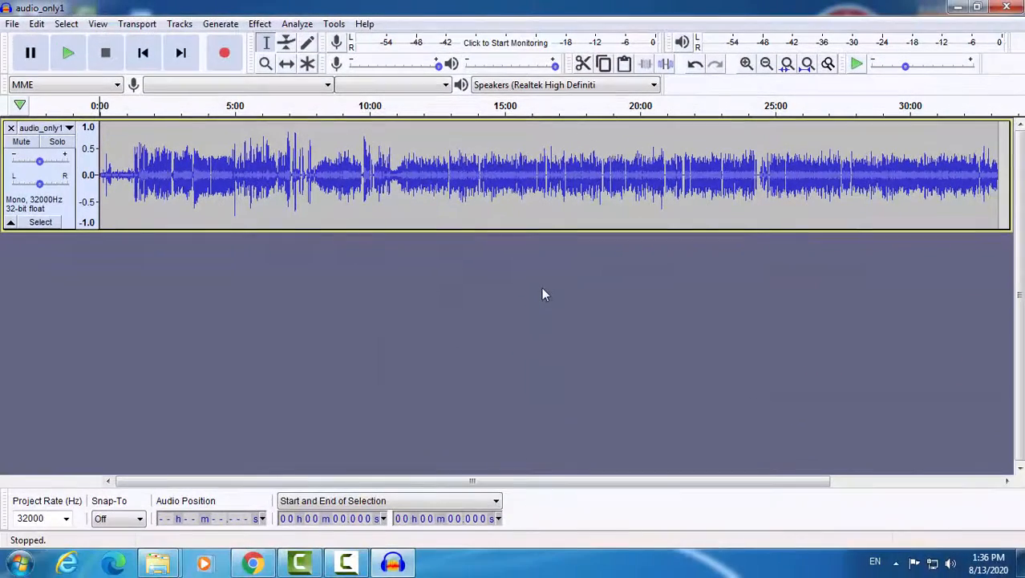
Export the audio as audio_only1.mp3 to the Desktop with the Standard, 170-210 kbps preset, leaving the metadata tags empty
click(12, 23)
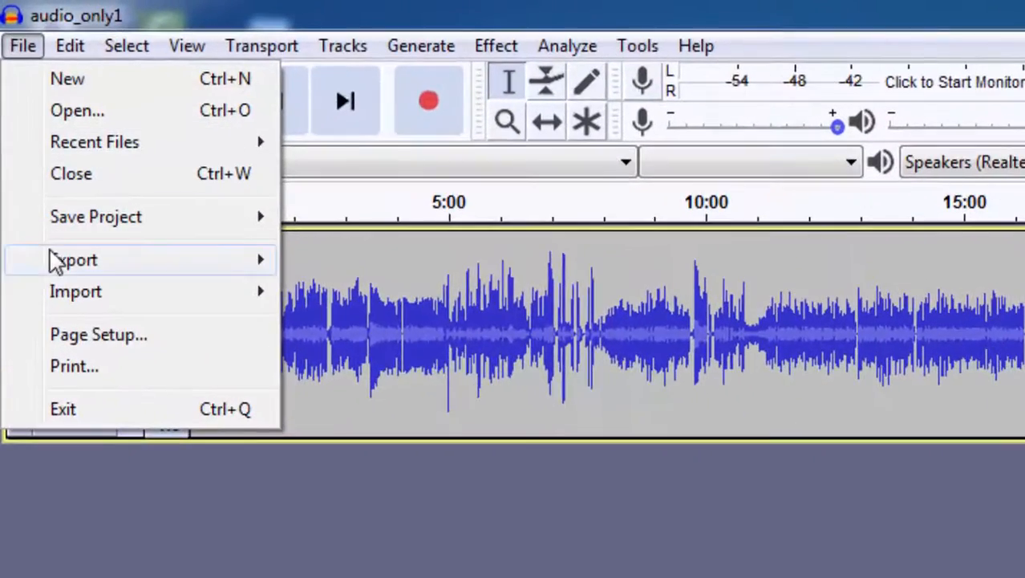
mouse_move(50, 254)
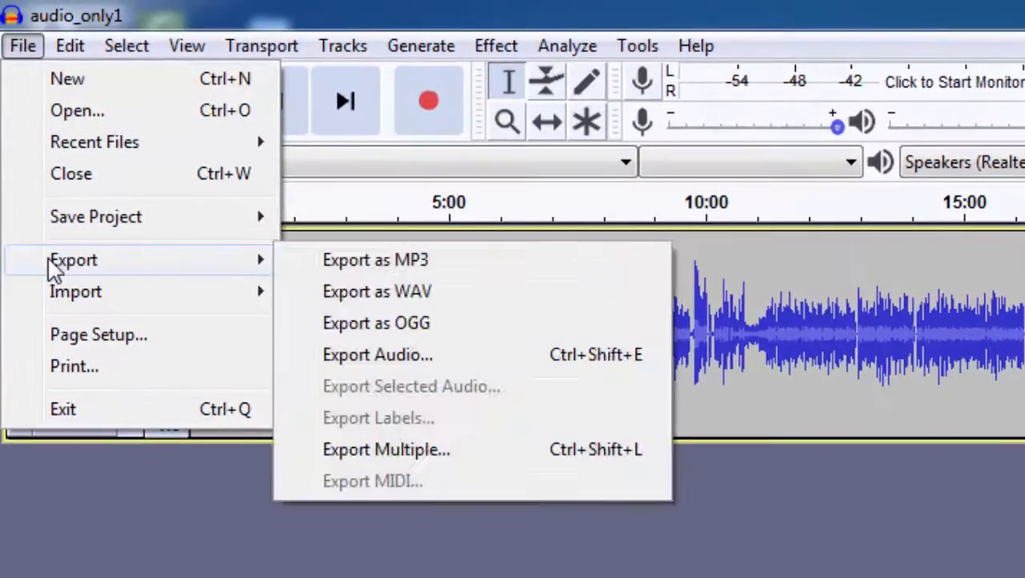
click(411, 265)
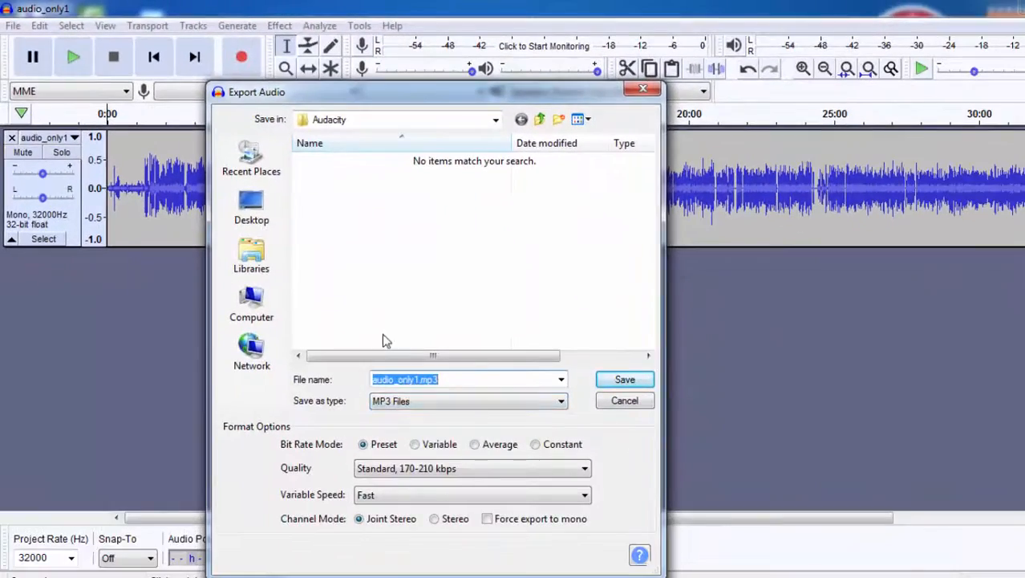
click(255, 211)
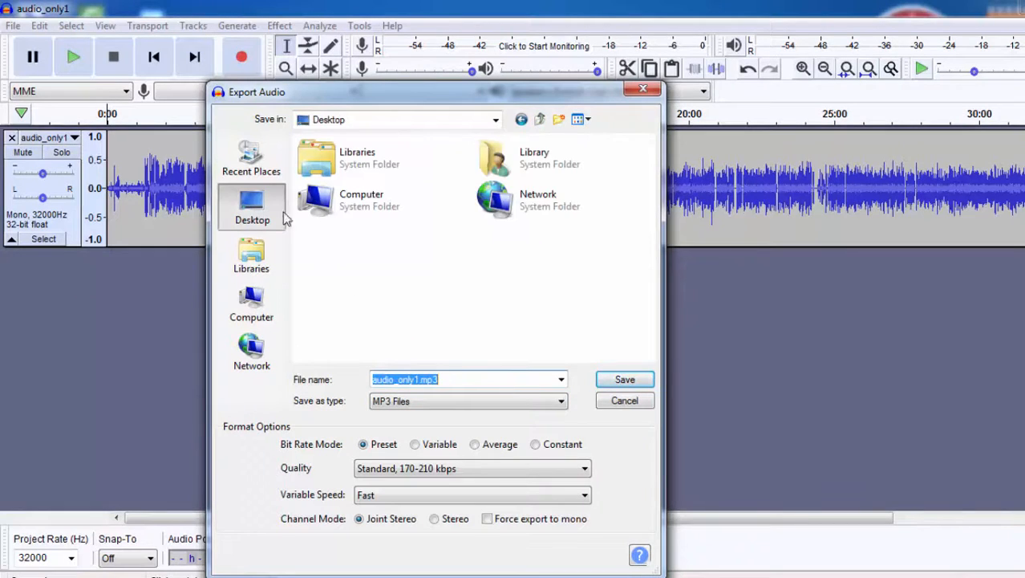
click(639, 383)
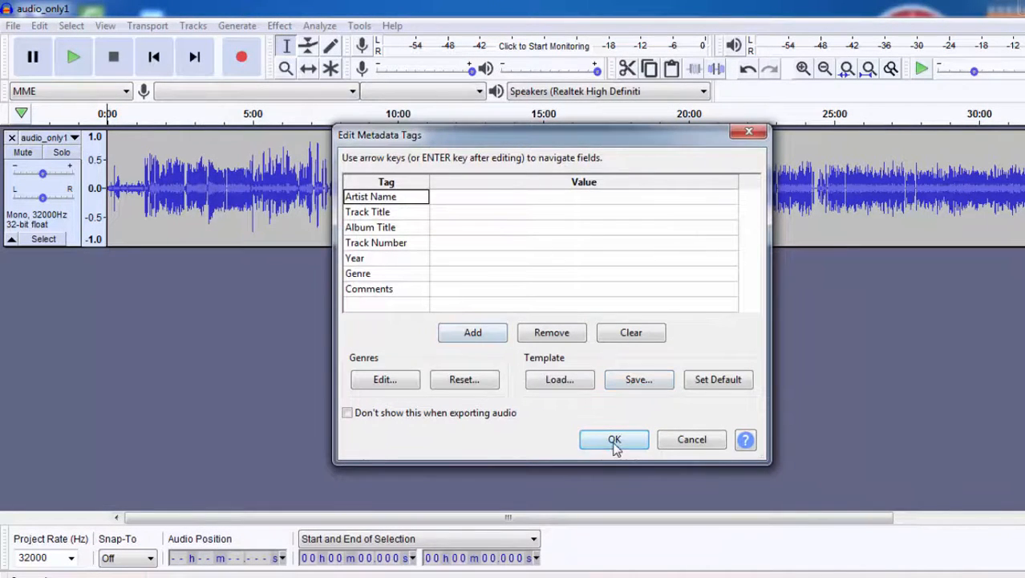
click(615, 442)
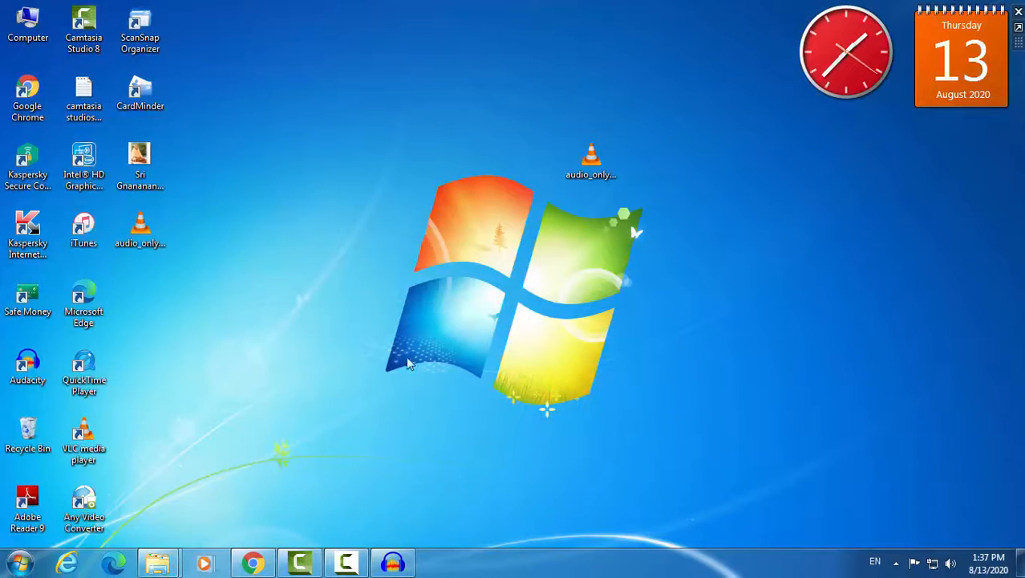
Move the exported audio_only1.mp3 on the desktop beside the original M4A file
click(141, 229)
drag(437, 201, 483, 171)
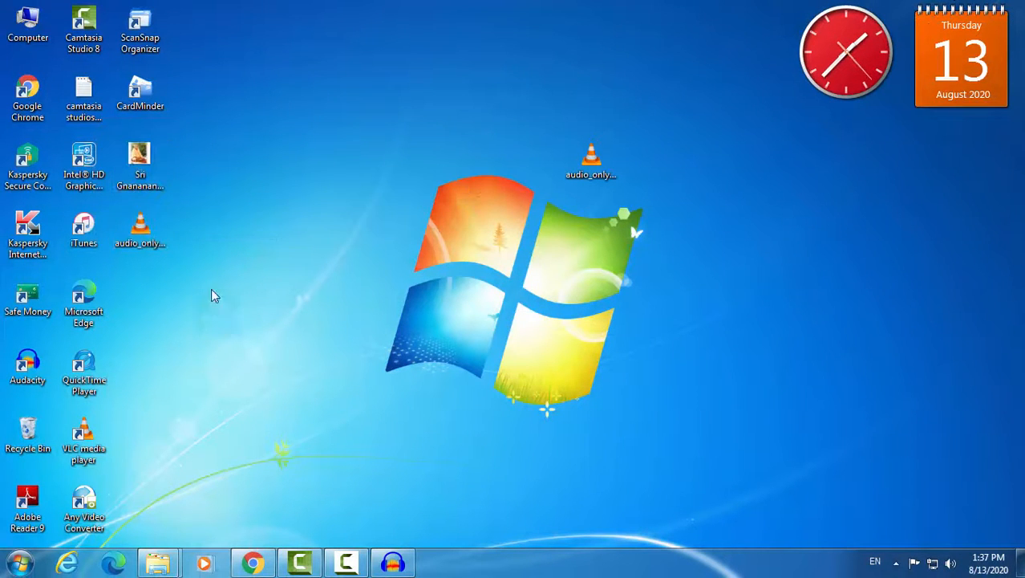
drag(149, 239, 514, 152)
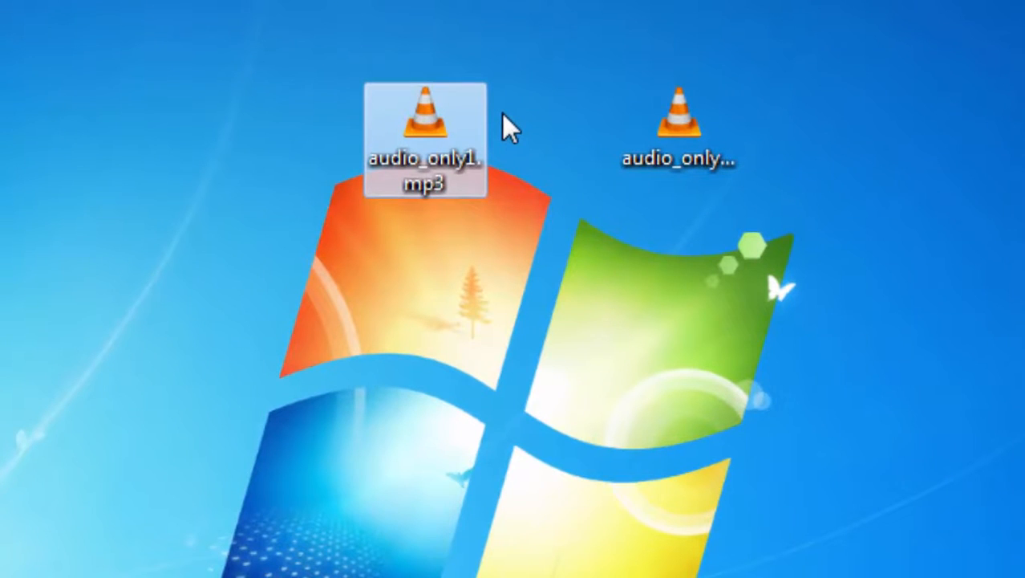
Play audio_only1.mp3 in VLC media player to check the conversion, and close the player
mouse_move(431, 175)
double_click(434, 173)
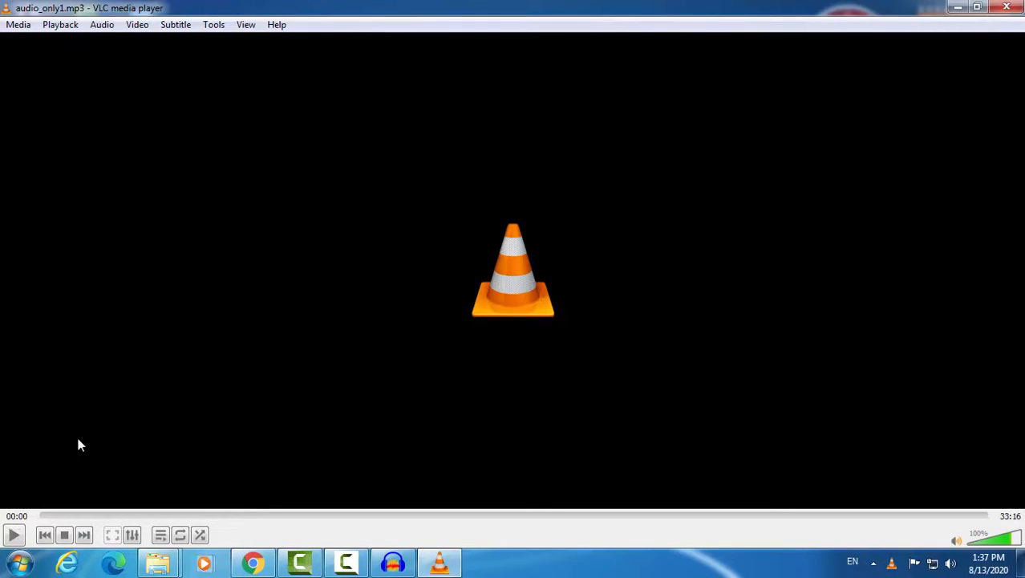
click(57, 517)
click(1006, 7)
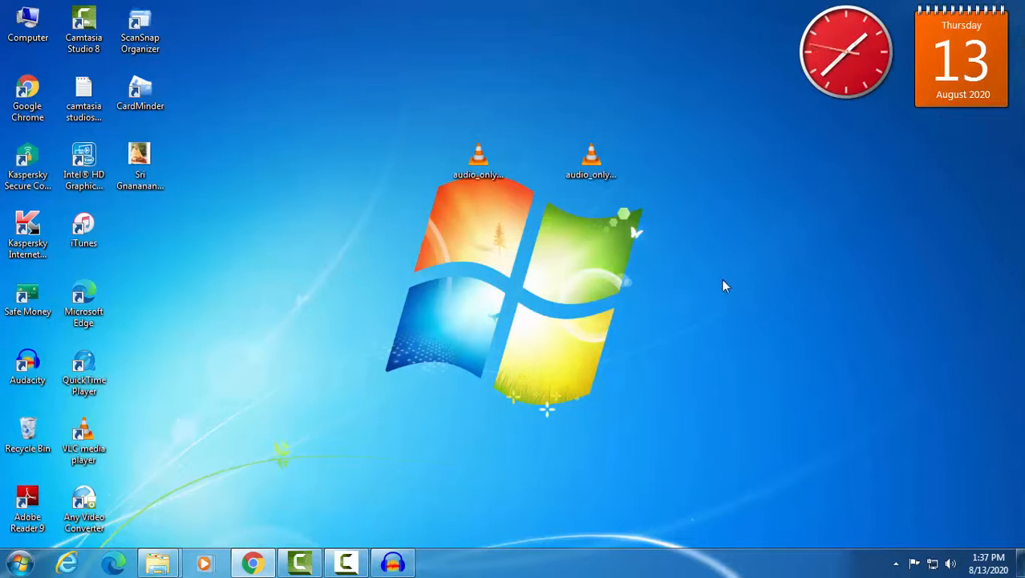